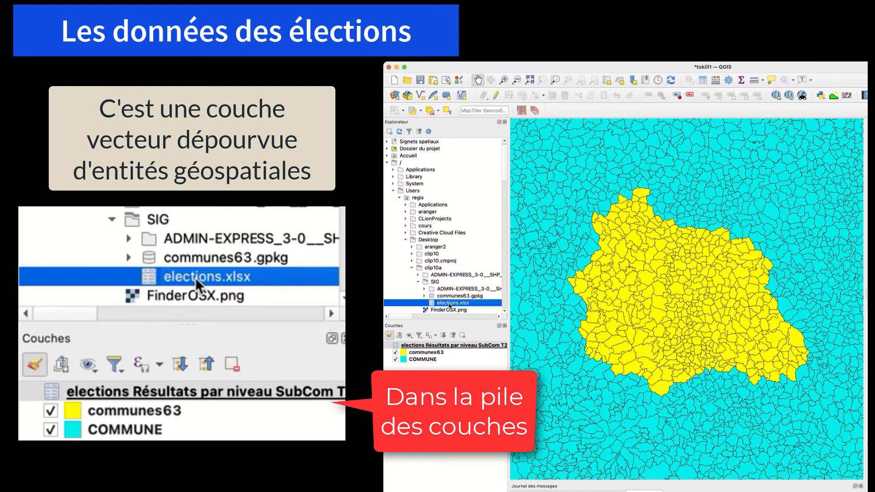
# - Rename the imported election results table layer as elections
pyautogui.doubleClick(419, 345)
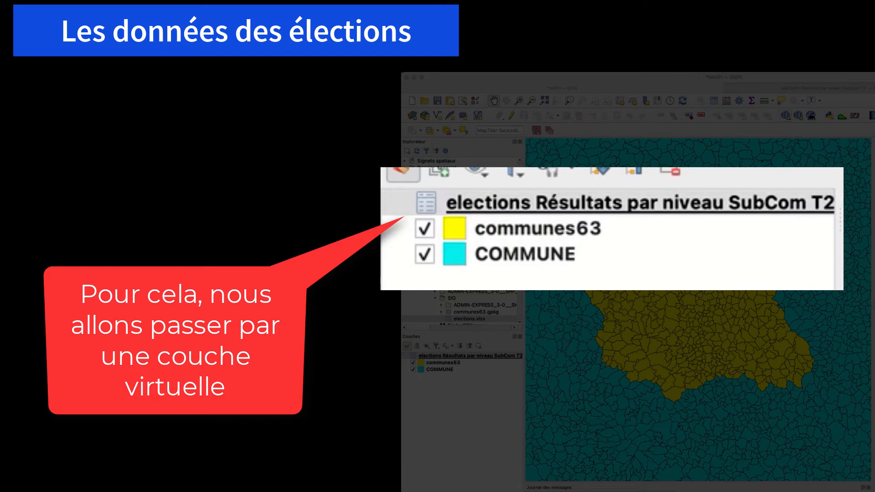
pyautogui.rightClick(477, 356)
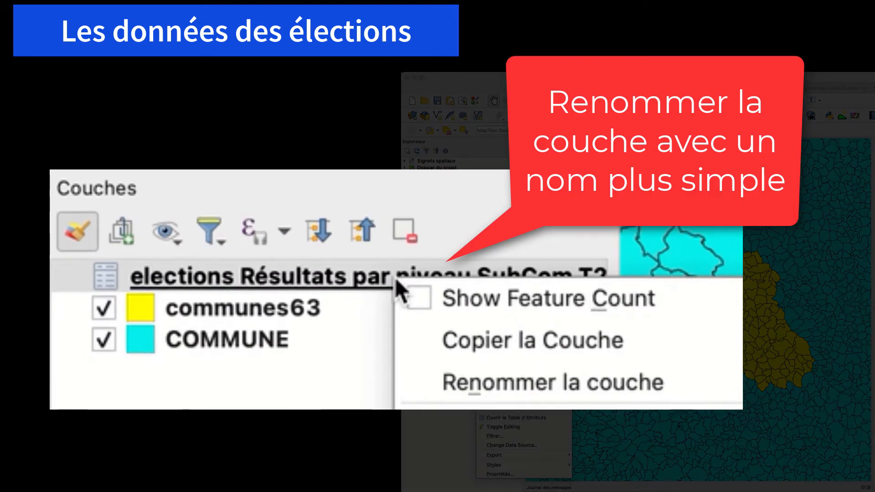
pyautogui.click(438, 385)
pyautogui.write('elections')
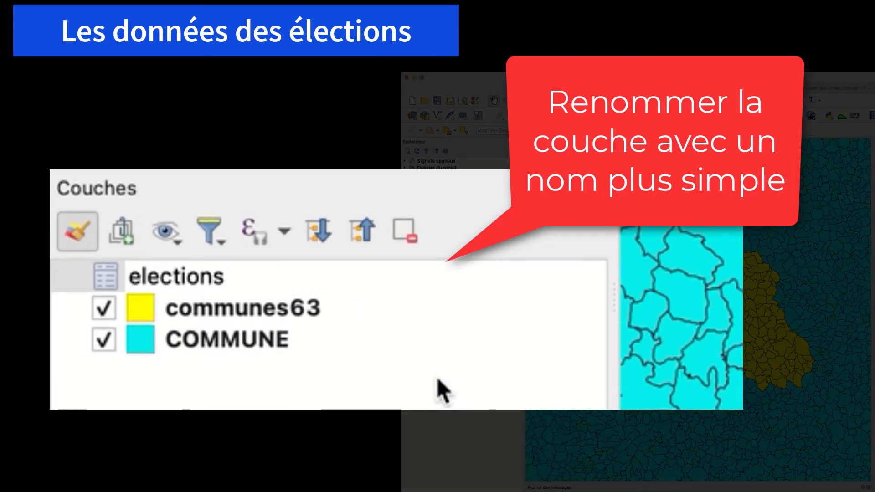
pyautogui.press('Return')
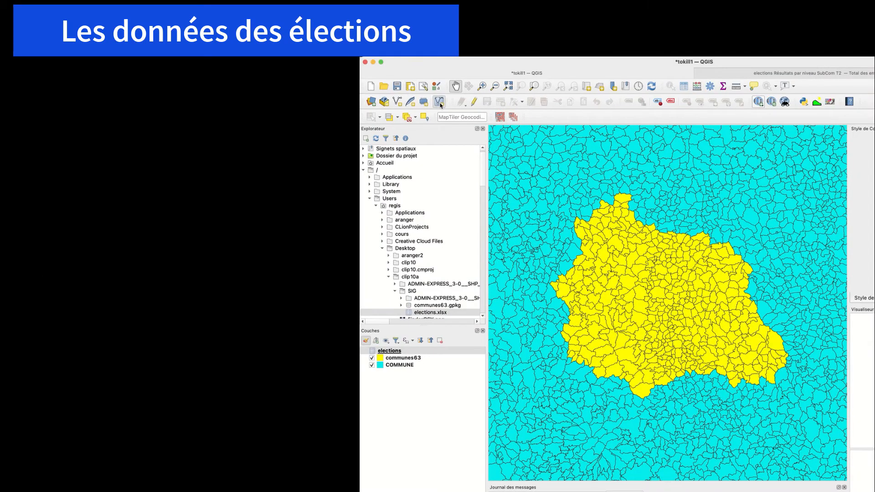
# - Start creating a virtual layer and name it elections63_virtuel
pyautogui.click(440, 102)
pyautogui.press('BackSpace')
pyautogui.press('BackSpace')
pyautogui.press('BackSpace')
pyautogui.press('BackSpace')
pyautogui.press('BackSpace')
pyautogui.press('BackSpace')
pyautogui.press('BackSpace')
pyautogui.press('BackSpace')
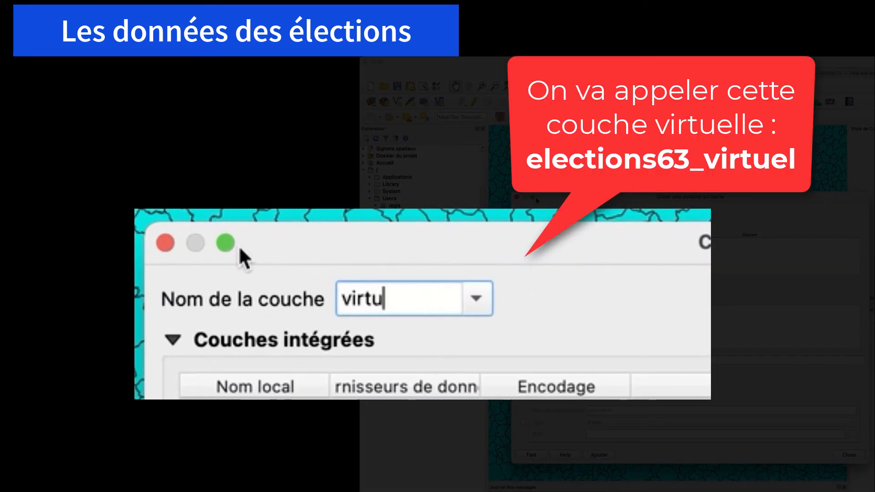
pyautogui.press('BackSpace')
pyautogui.press('BackSpace')
pyautogui.press('BackSpace')
pyautogui.press('BackSpace')
pyautogui.press('BackSpace')
pyautogui.write('electio')
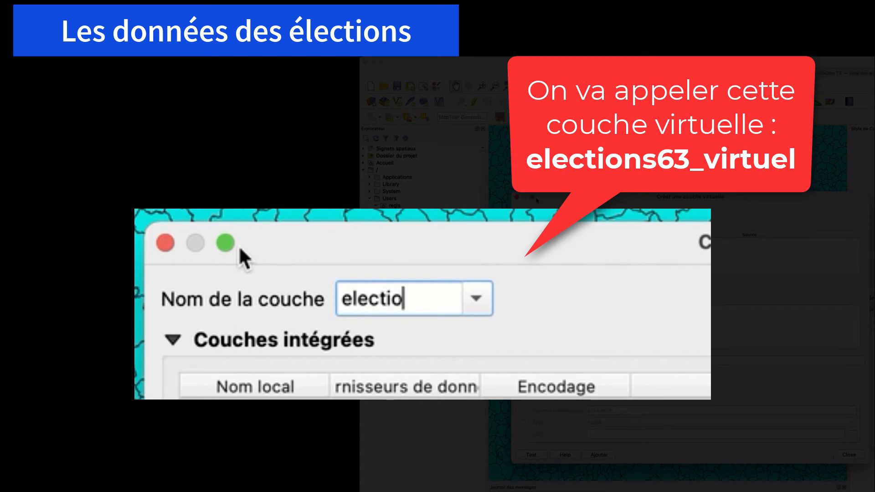
pyautogui.write('ns63')
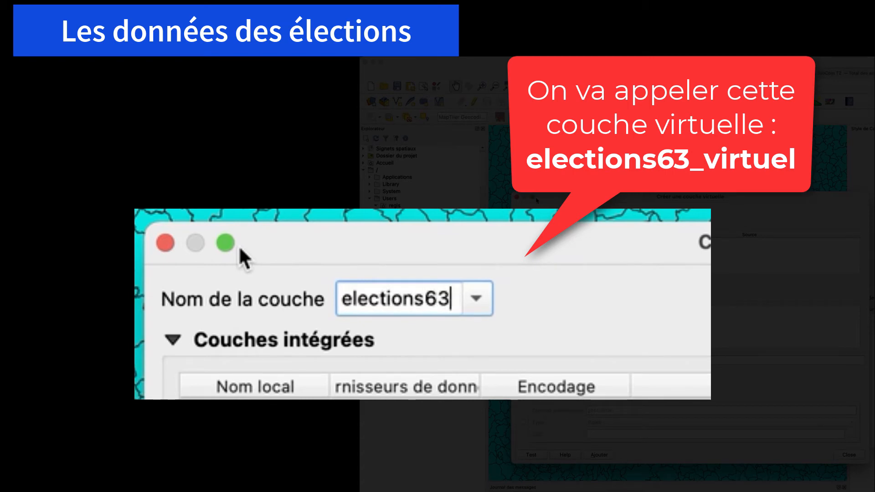
pyautogui.write('_virtuel')
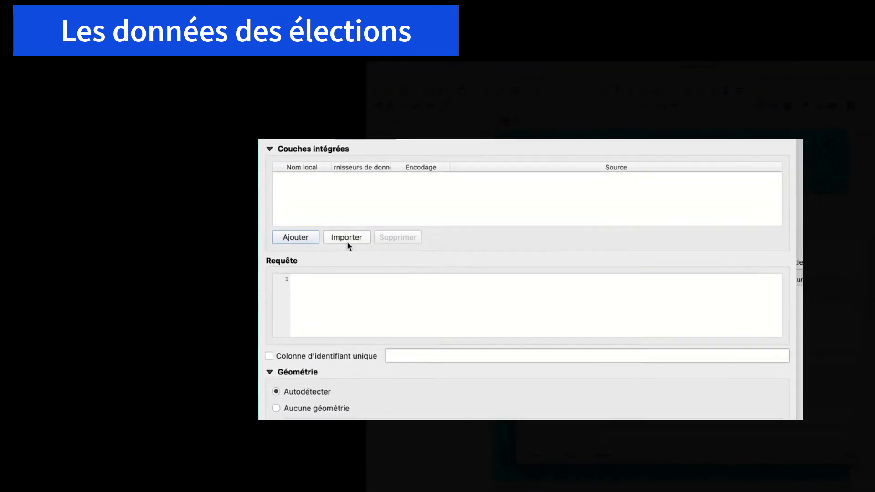
# - Import the elections layer as an embedded layer of the virtual layer
pyautogui.click(347, 242)
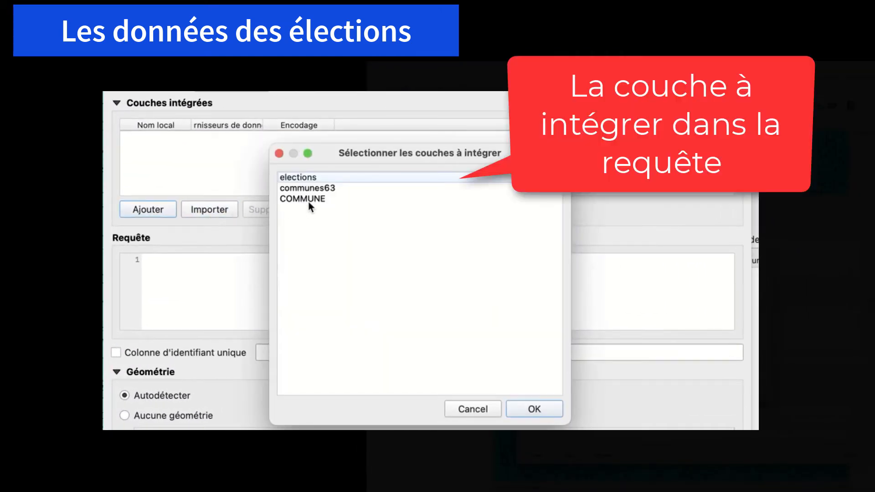
pyautogui.click(310, 178)
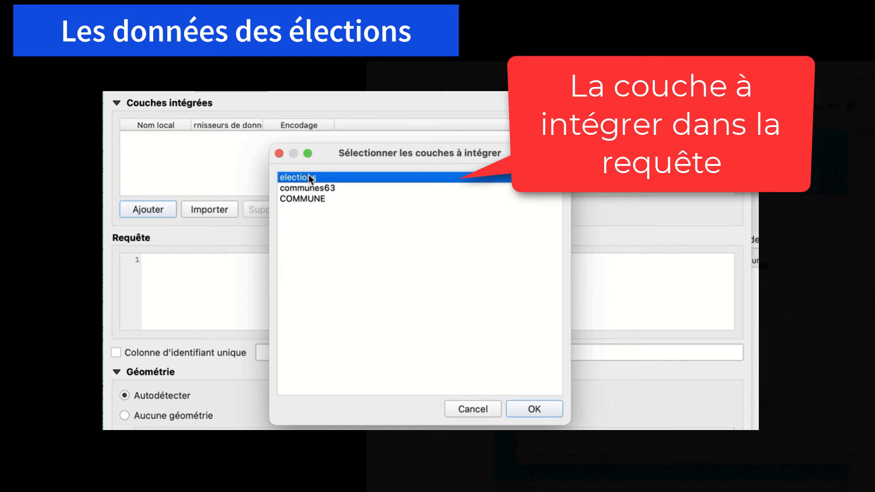
pyautogui.click(534, 409)
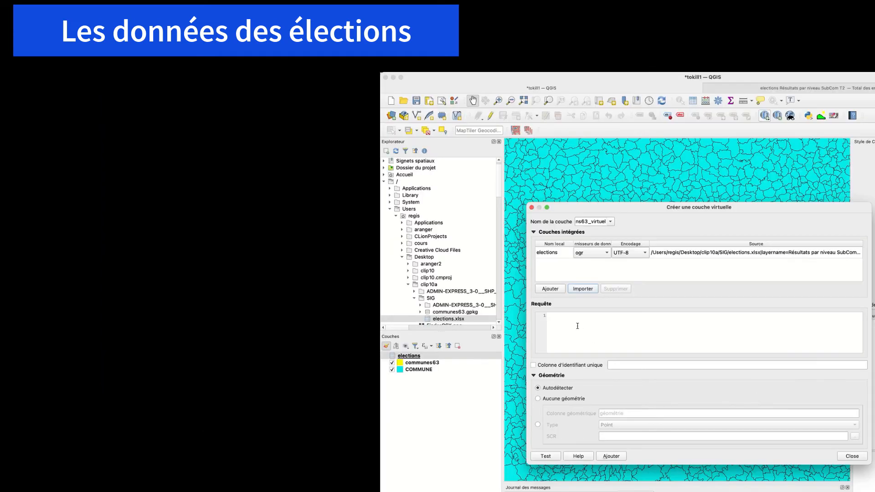
# - Write the query: select field1, field5, field6, field7, field8 from elections where field1 like '63'
pyautogui.click(577, 326)
pyautogui.write('select')
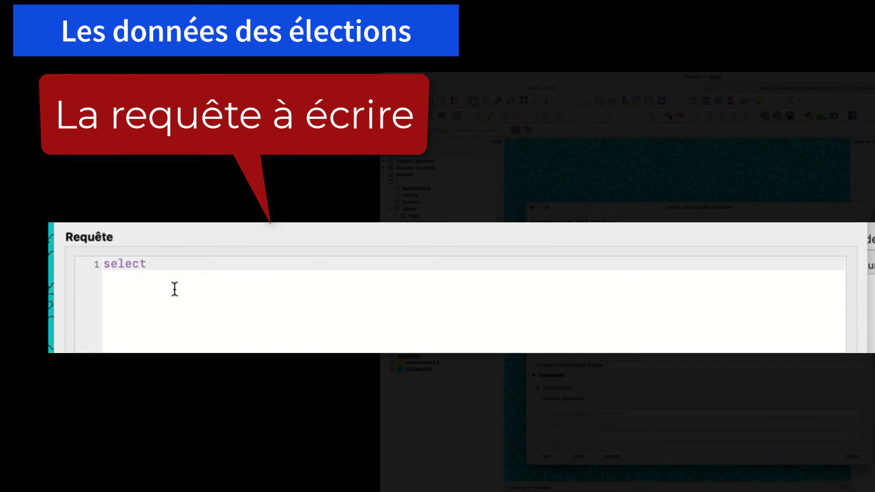
pyautogui.write(' field1, fie')
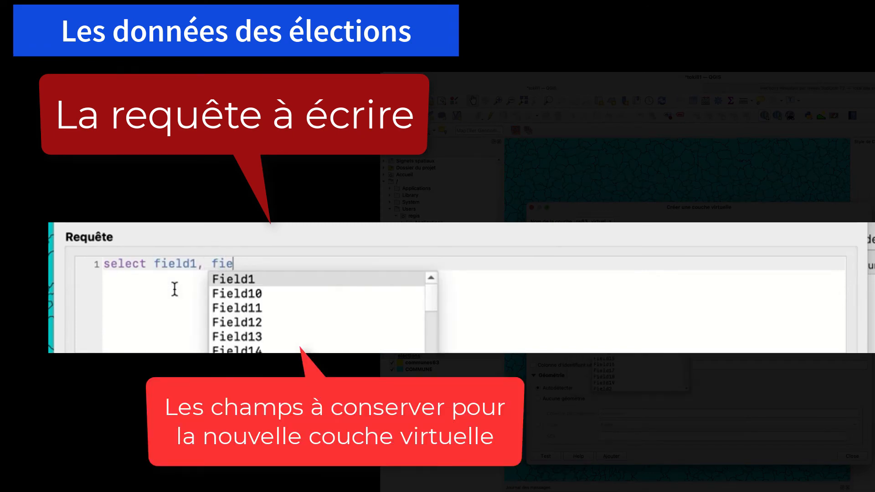
pyautogui.write('ld5, field')
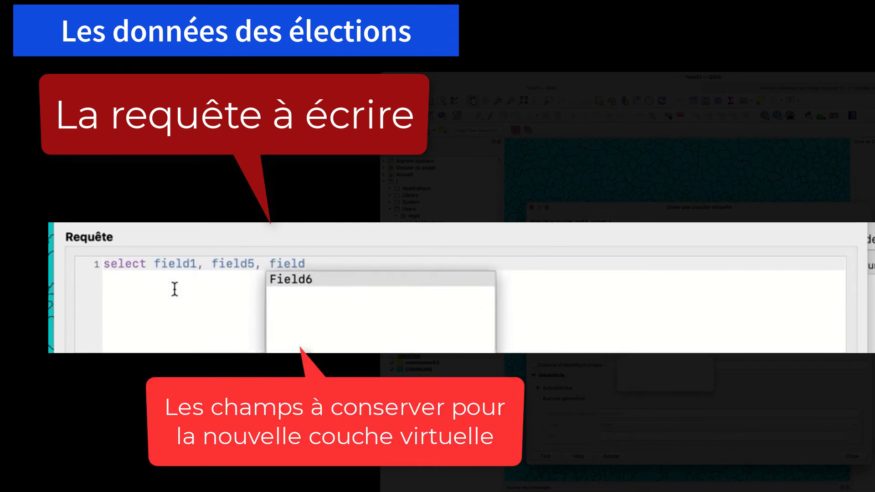
pyautogui.write('6, field7, field8')
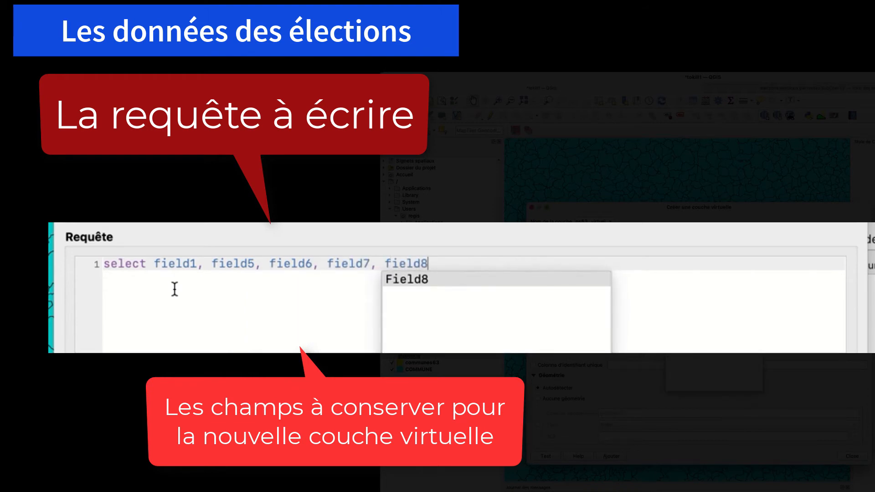
pyautogui.write(' from elect')
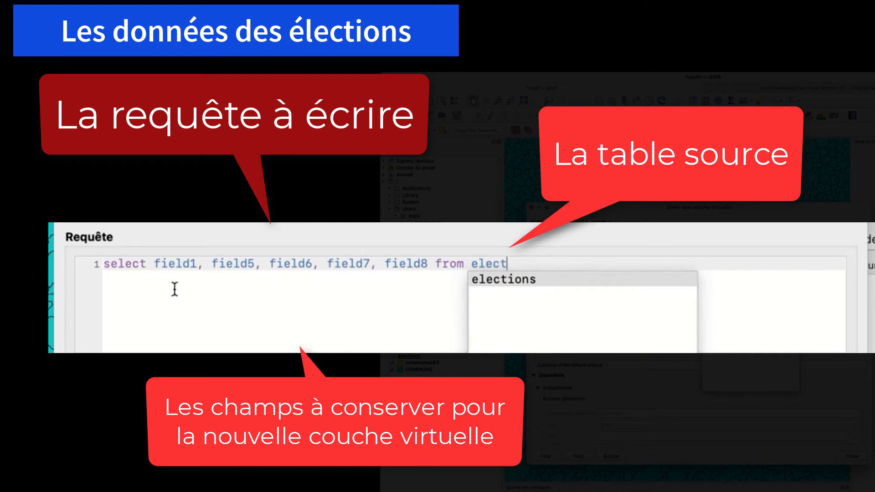
pyautogui.write('ions where')
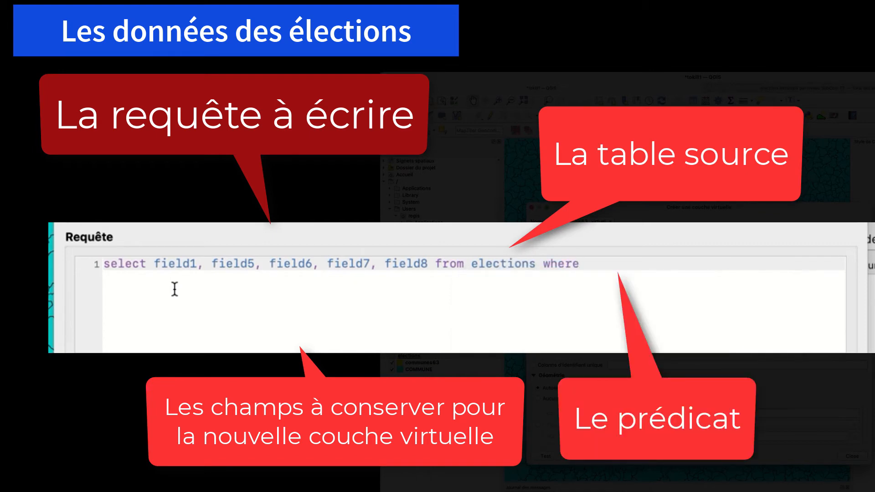
pyautogui.write(" field1 like '63")
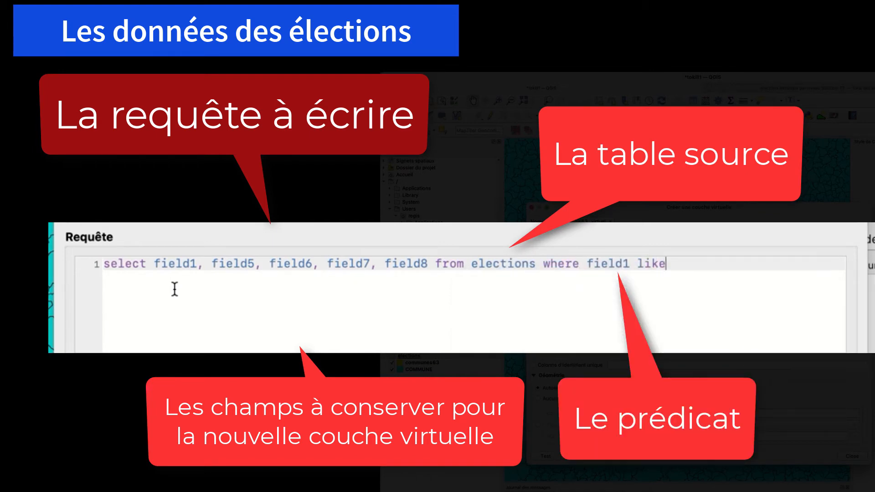
pyautogui.write("'")
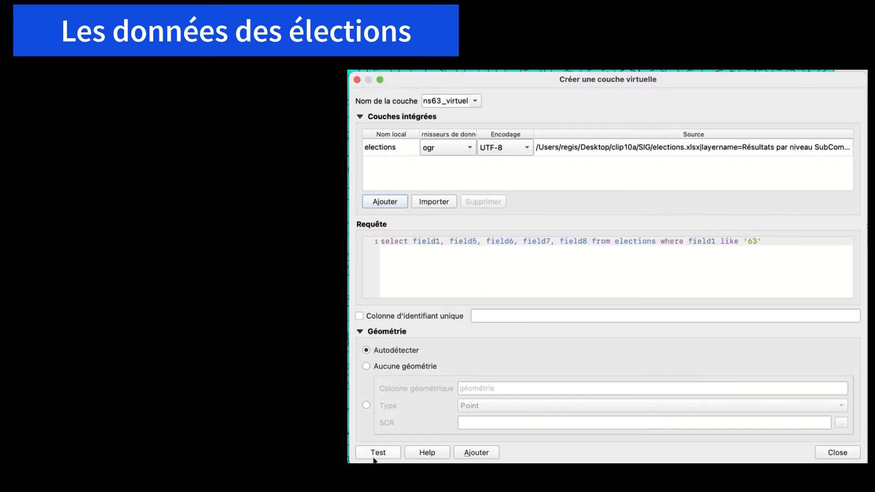
# - Test the virtual layer's query and add the virtual layer to the project
pyautogui.click(373, 458)
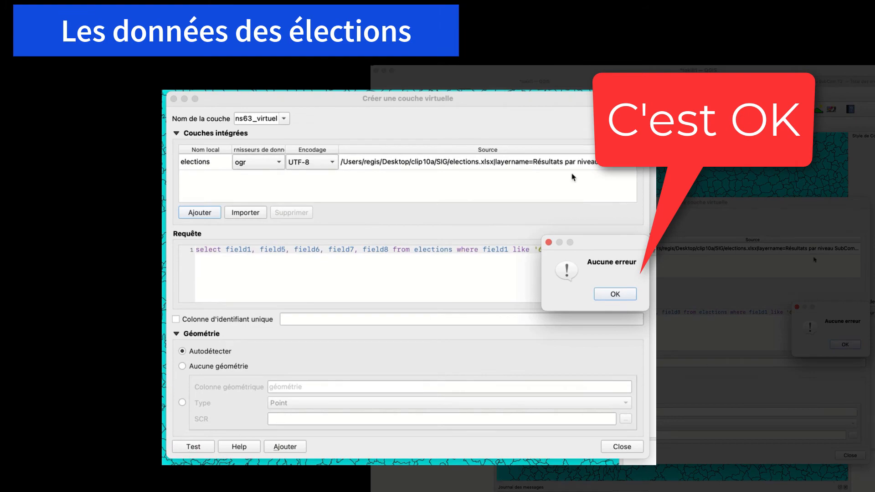
pyautogui.click(624, 294)
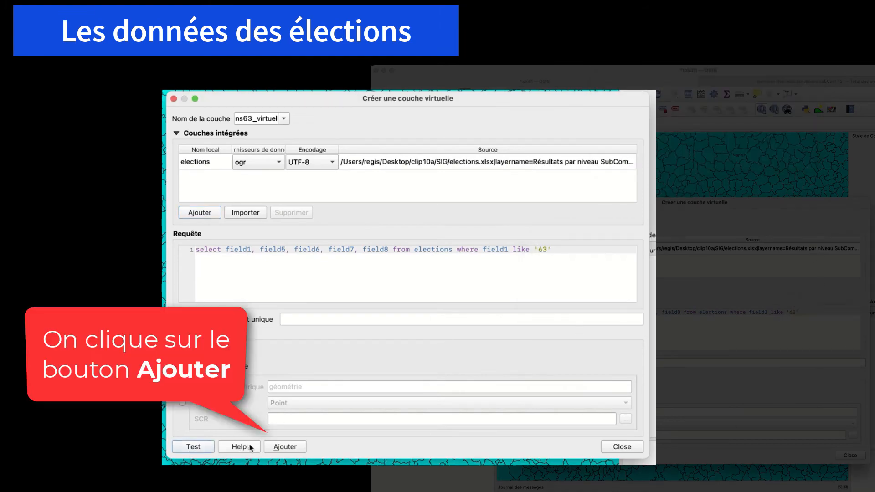
pyautogui.click(286, 448)
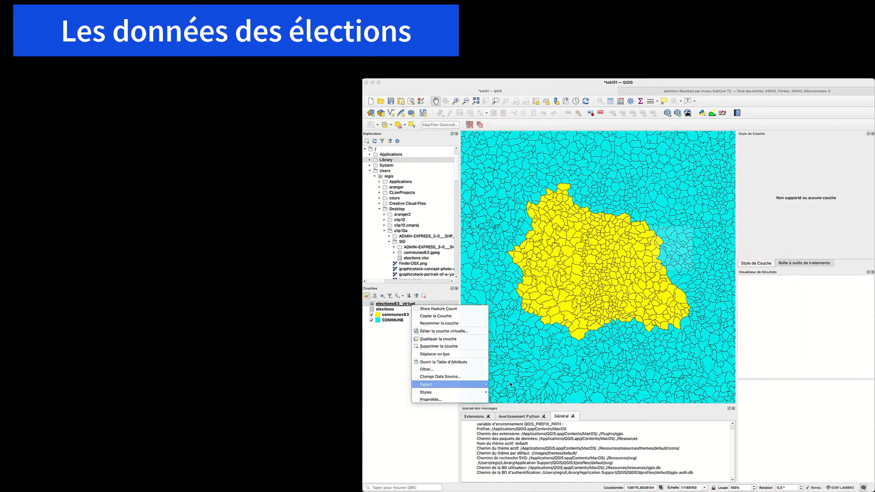
# - Export elections63_virtuel as the GeoPackage elections63.gpkg in the SIG folder, using the project CRS IGNF:LAMB93 - RGF93 Lambert 93
pyautogui.click(434, 352)
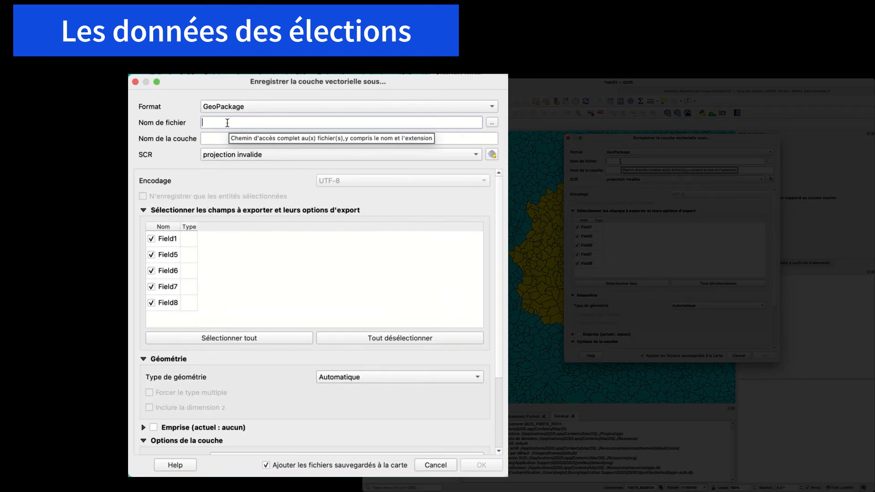
pyautogui.write('elections63')
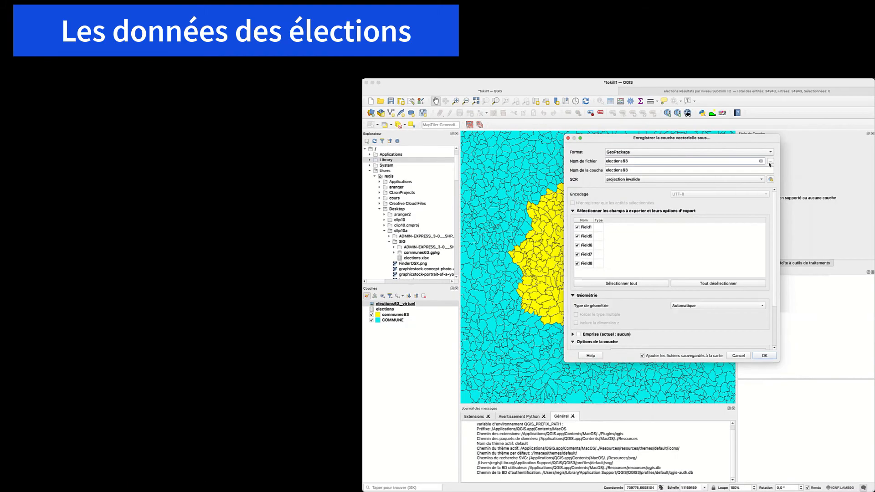
pyautogui.click(491, 123)
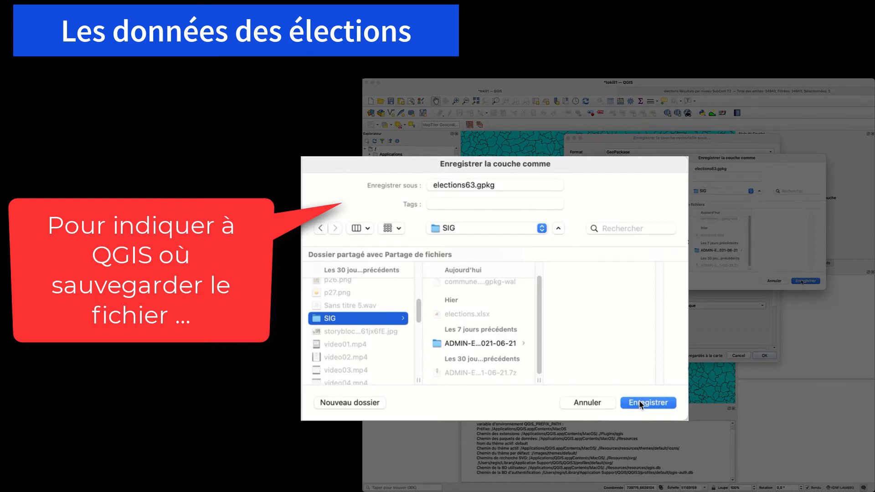
pyautogui.click(641, 404)
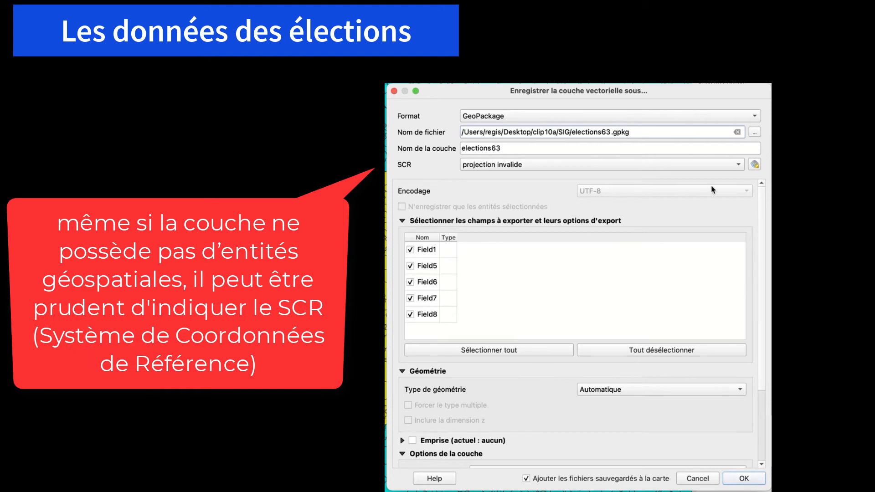
pyautogui.click(702, 165)
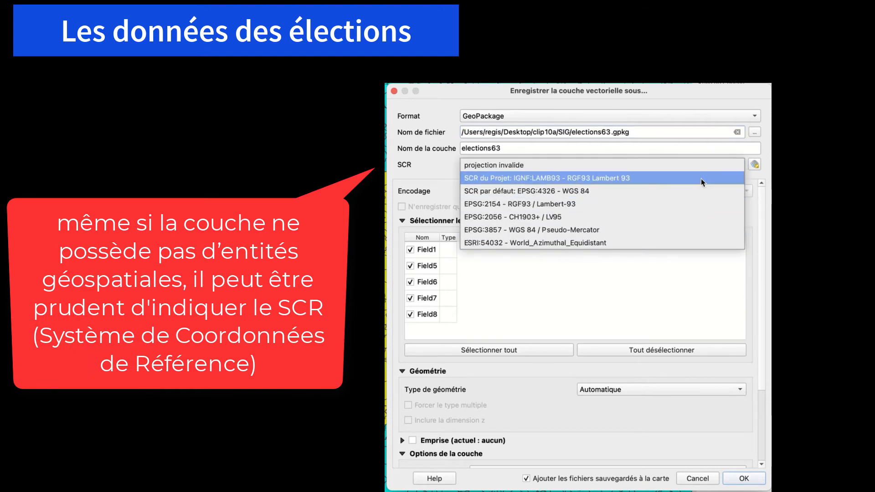
pyautogui.click(698, 177)
pyautogui.click(743, 479)
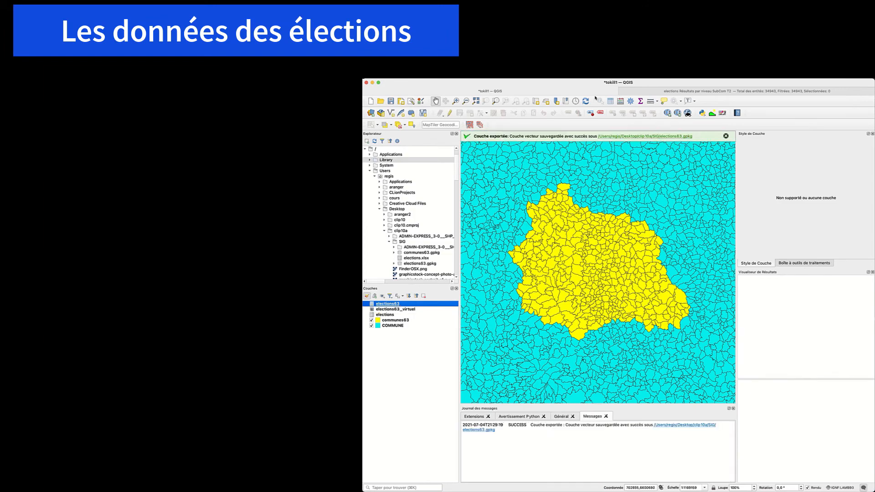
# - Open the attribute table of the exported elections63 layer to examine its records
pyautogui.click(610, 102)
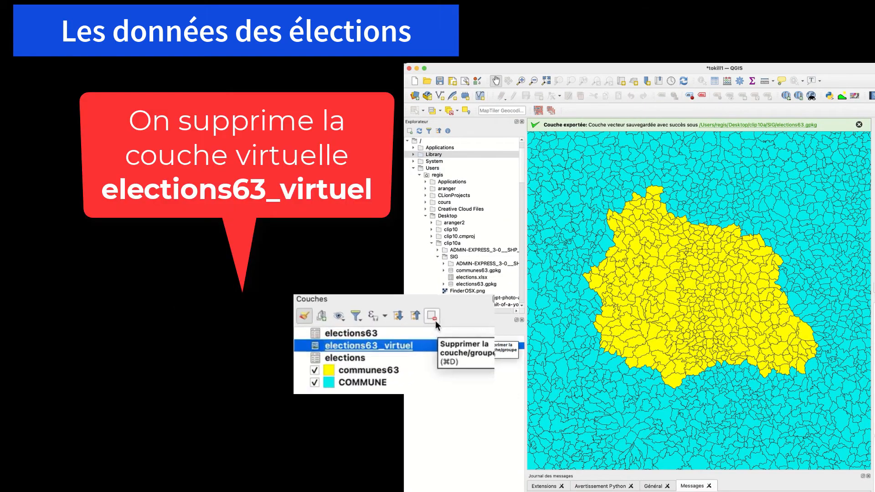
# - Remove the virtual layer elections63_virtuel and the initial elections layer from the project
pyautogui.click(482, 331)
pyautogui.click(753, 335)
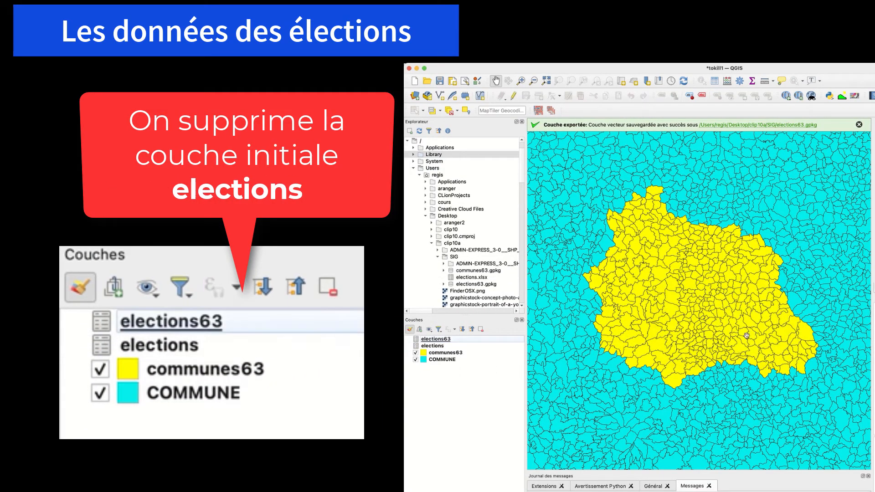
pyautogui.click(462, 346)
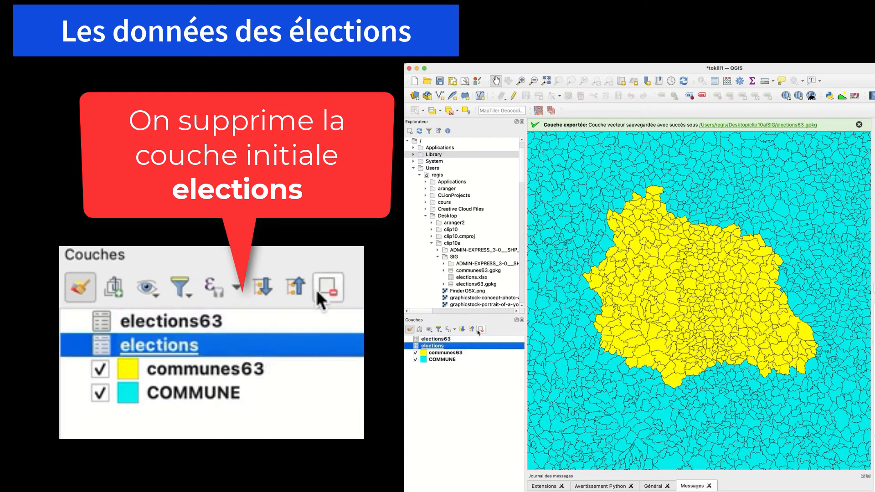
pyautogui.click(480, 329)
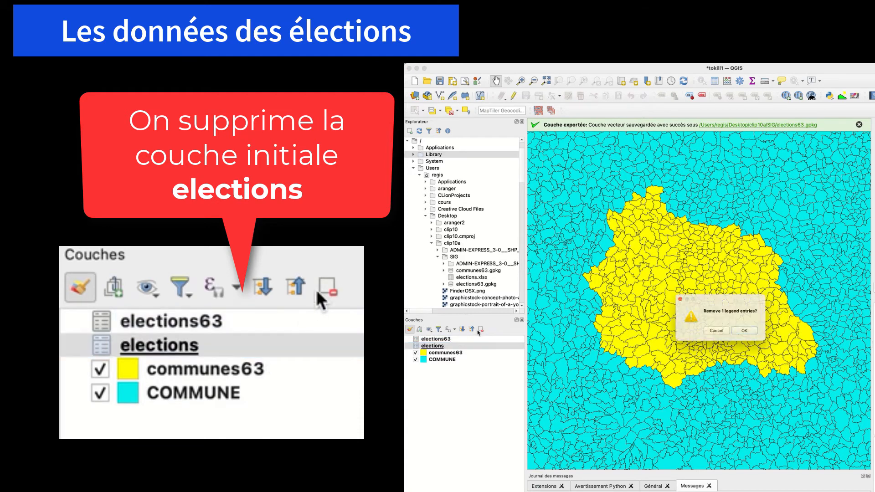
pyautogui.click(749, 333)
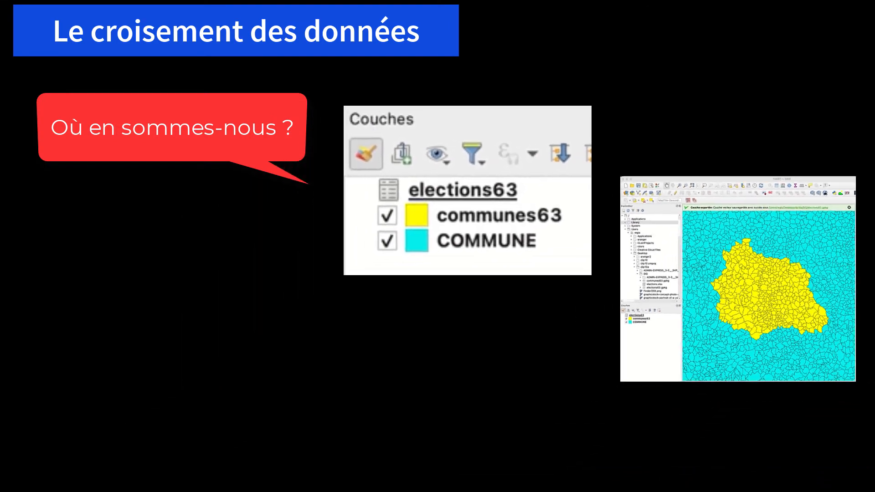
# - Select the elections63 layer in the layer stack
pyautogui.click(650, 337)
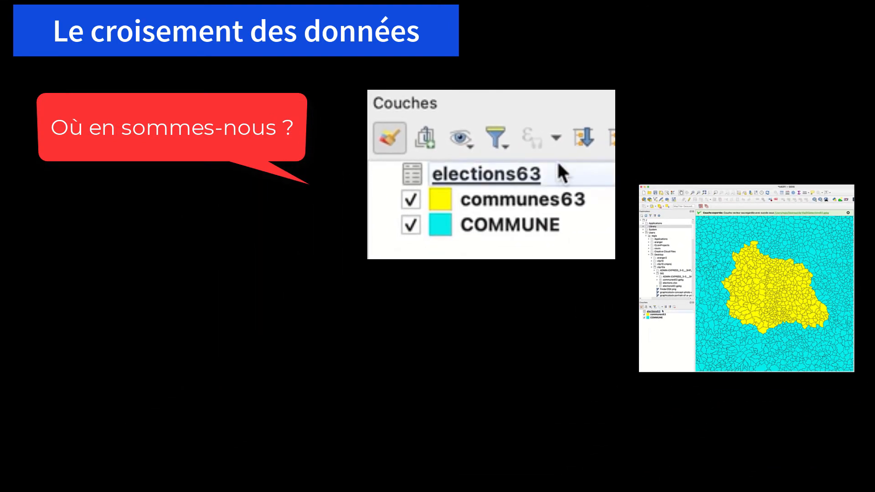
pyautogui.click(659, 312)
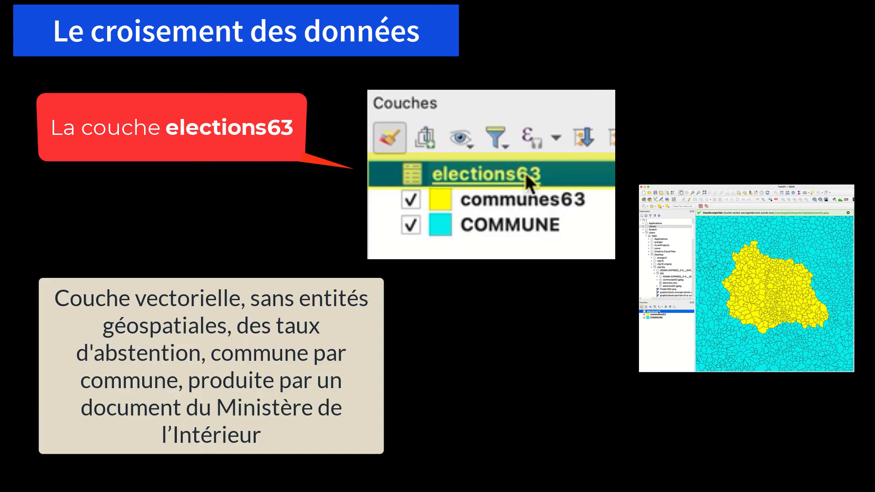